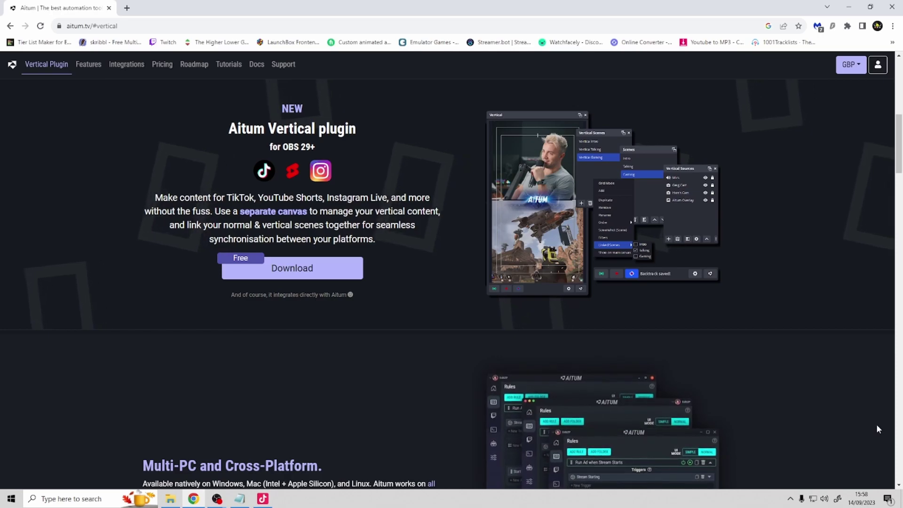
# Download the free Aitum Vertical plugin for OBS 29+ from aitum.tv's Vertical Plugin page.
pyautogui.click(313, 269)
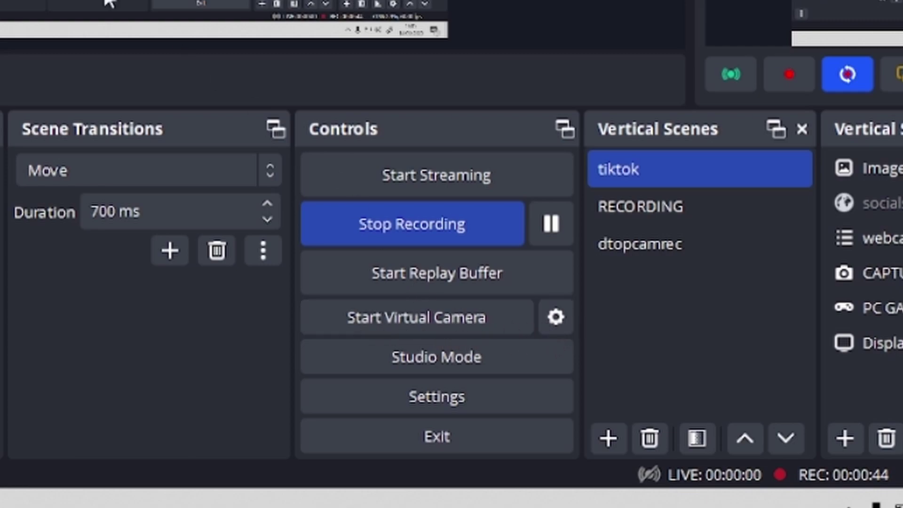
# Start the OBS virtual camera with Internal / Program Output as its output type.
pyautogui.click(556, 318)
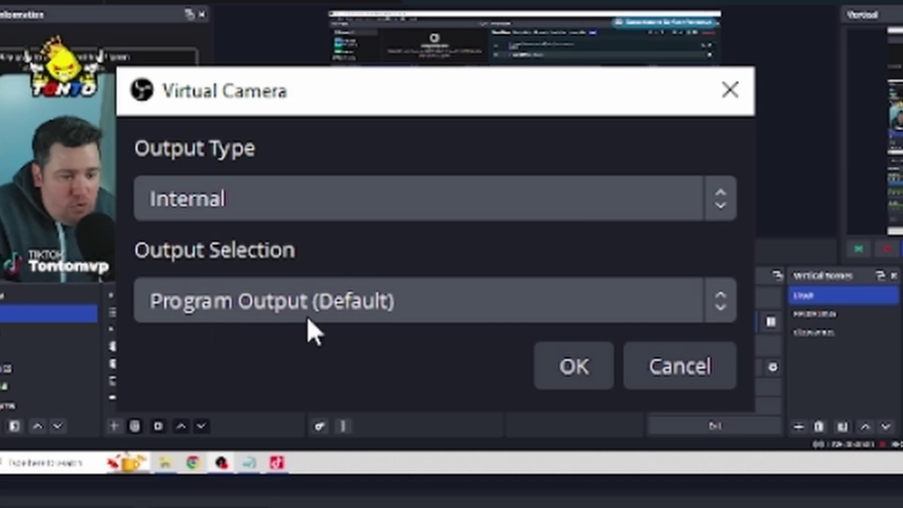
pyautogui.click(578, 381)
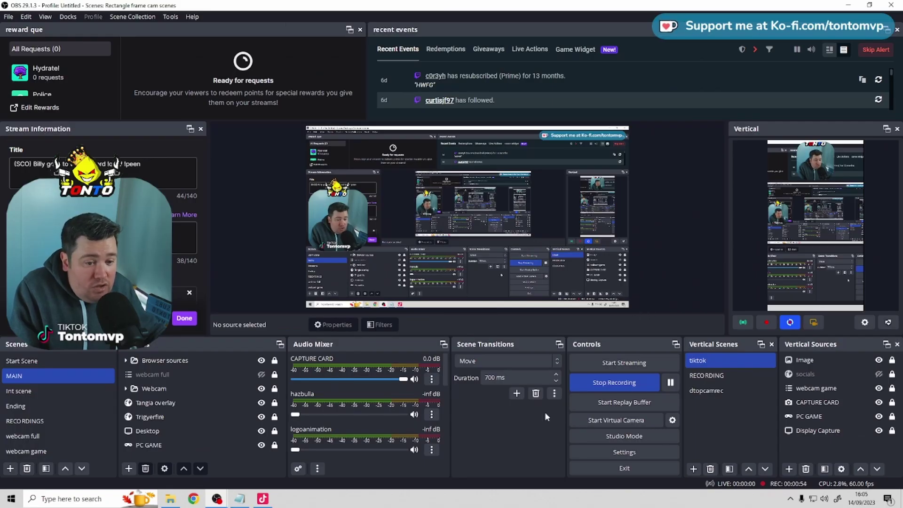
pyautogui.click(602, 420)
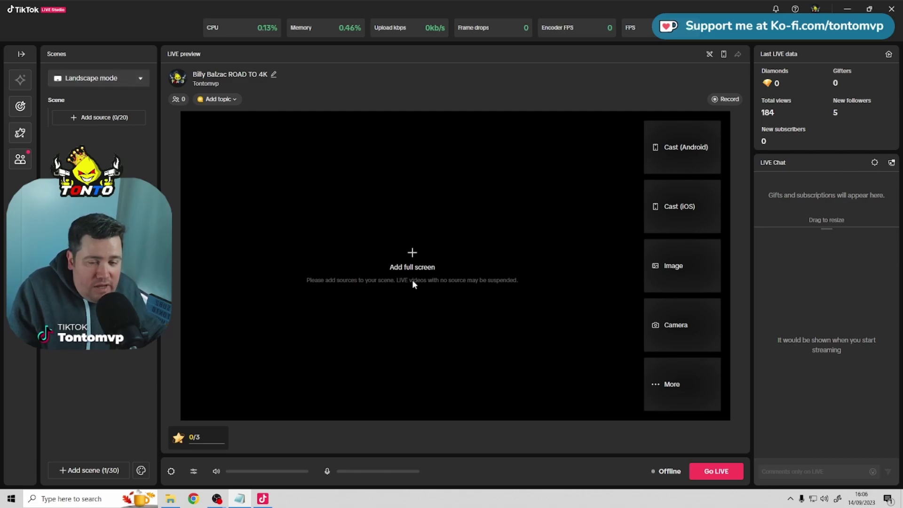
# Choose Camera under Video source as the new source for the landscape scene.
pyautogui.click(85, 121)
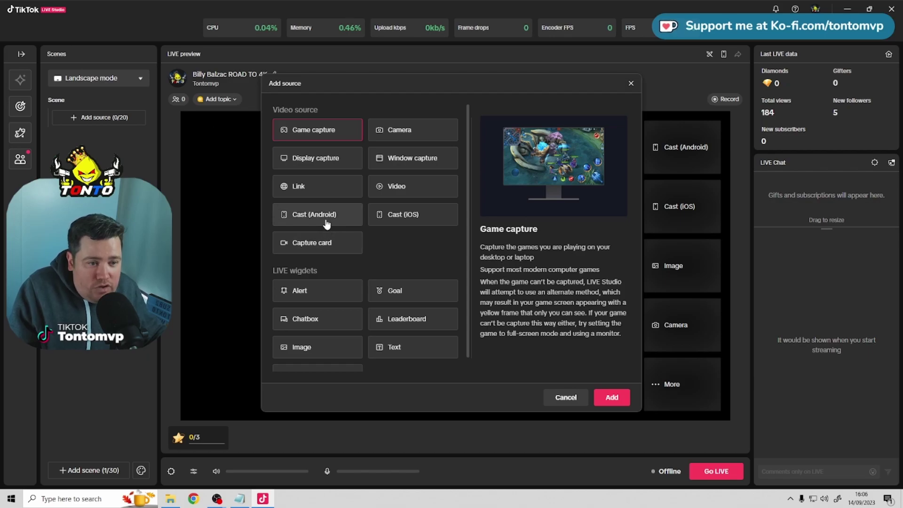
pyautogui.click(400, 137)
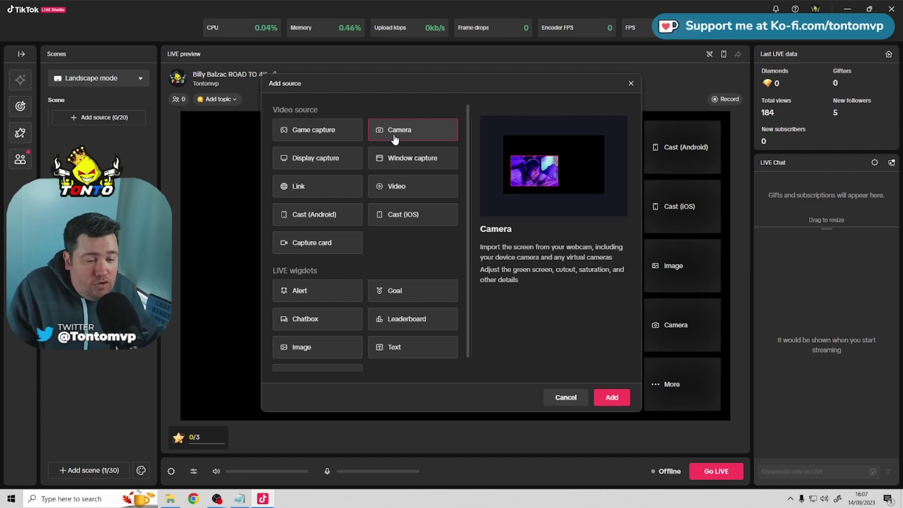
# Set the new Camera source to OBS Virtual Camera with YUY2 1600x900 60 FPS format.
pyautogui.click(611, 399)
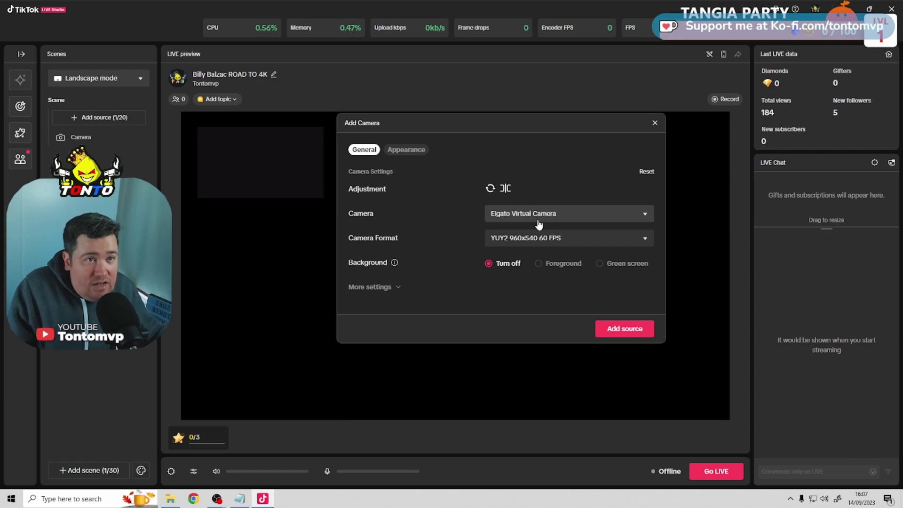
pyautogui.click(648, 217)
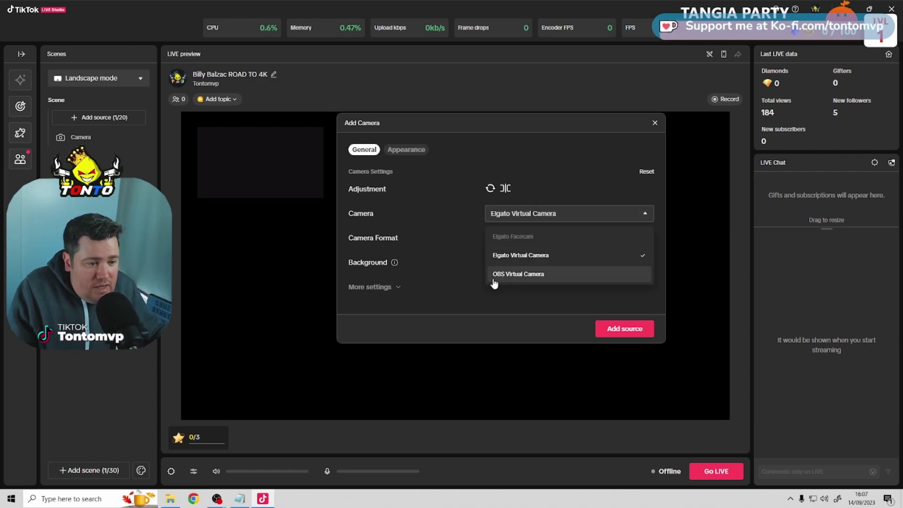
pyautogui.click(542, 277)
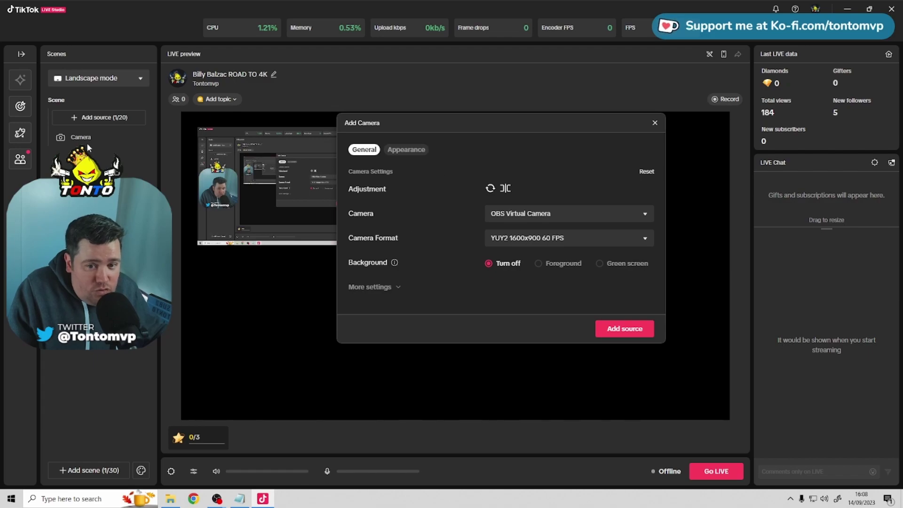
pyautogui.click(546, 238)
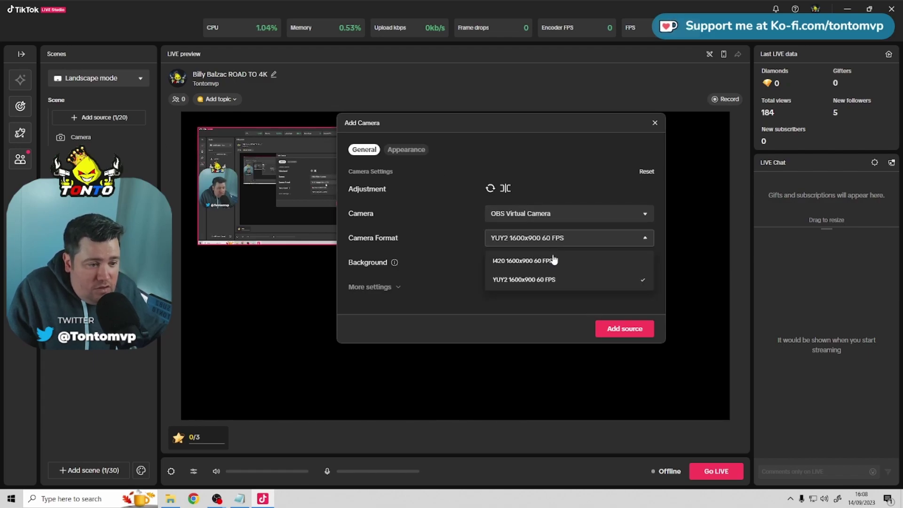
pyautogui.click(545, 327)
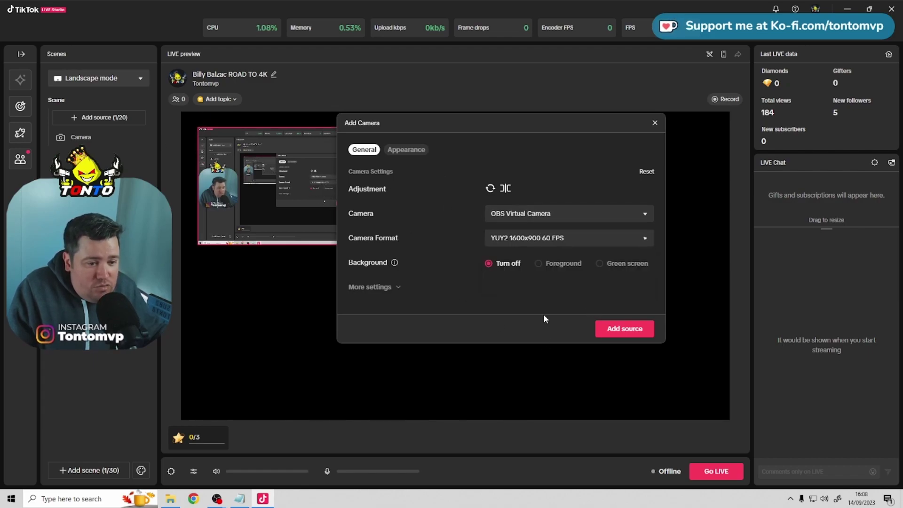
# Add the OBS Virtual Camera feed and stretch it from the top-left to fill the landscape canvas.
pyautogui.click(625, 328)
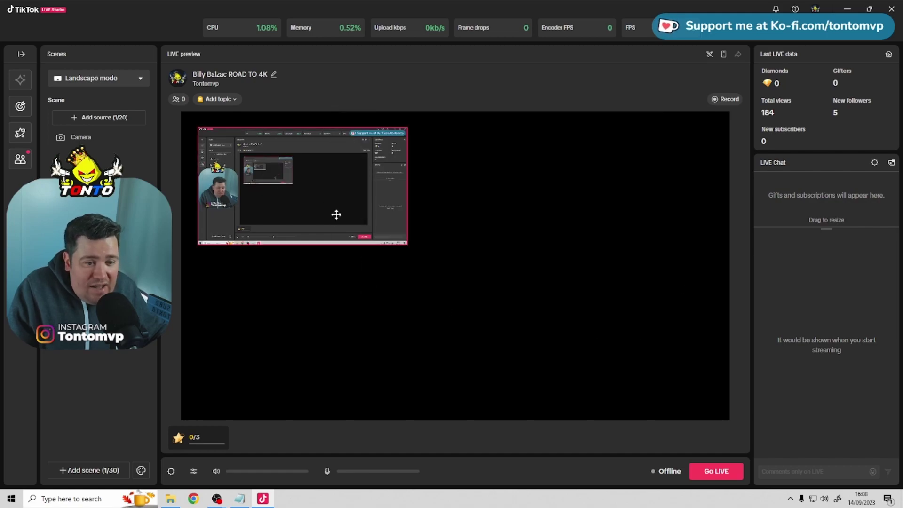
pyautogui.moveTo(337, 213); pyautogui.dragTo(320, 201)
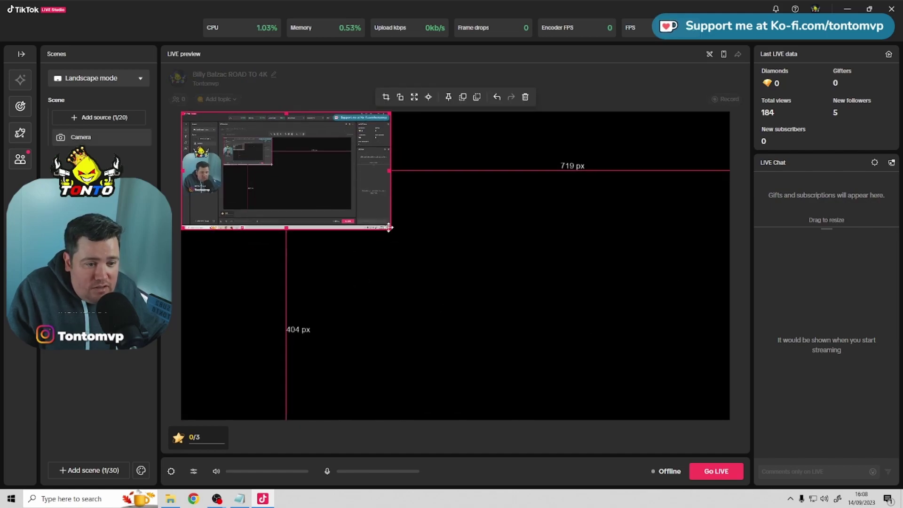
pyautogui.moveTo(388, 235); pyautogui.dragTo(741, 420)
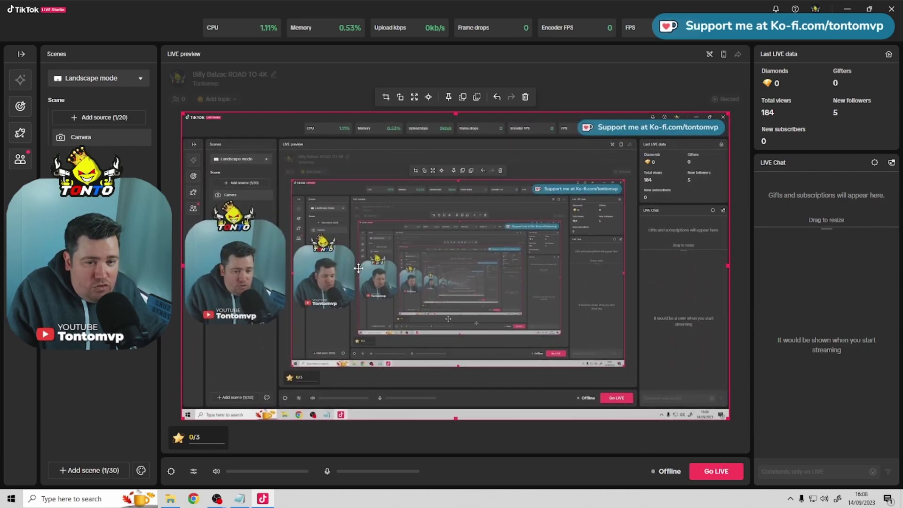
pyautogui.click(105, 140)
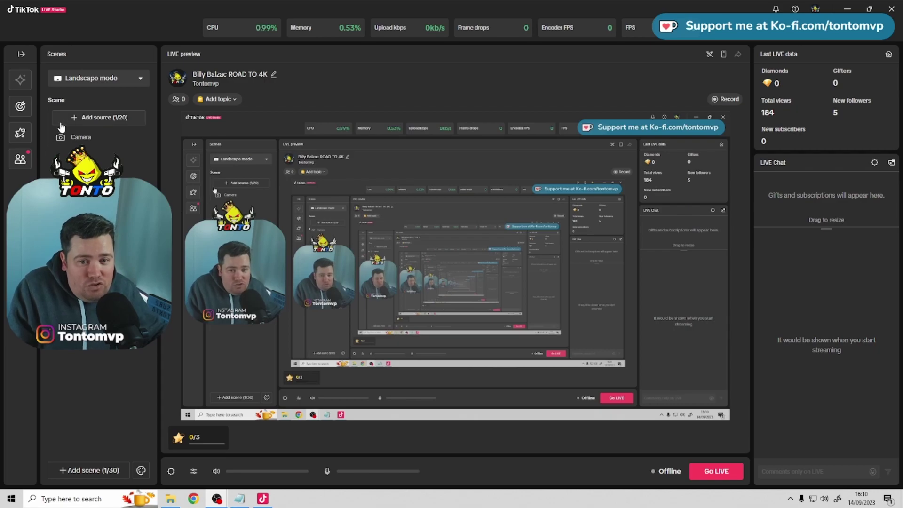
# Add a follower Alert widget to the landscape scene.
pyautogui.click(105, 117)
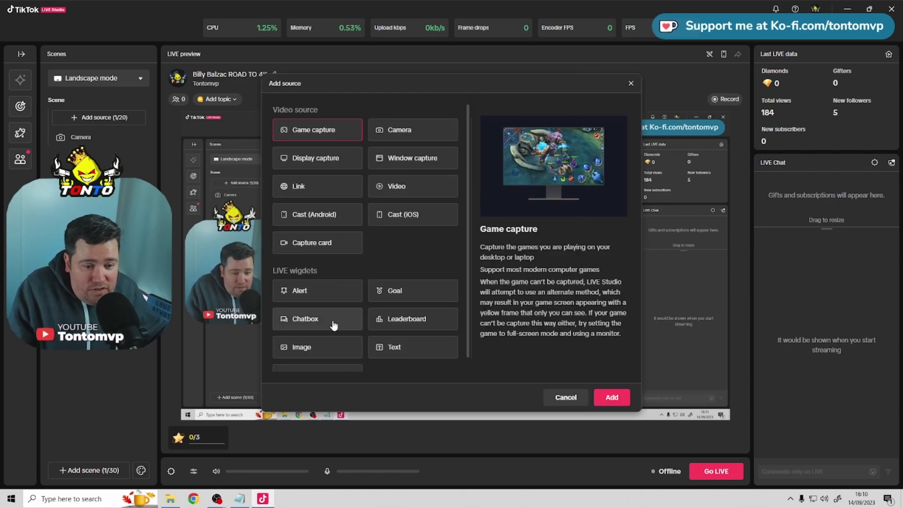
pyautogui.click(336, 296)
pyautogui.click(612, 397)
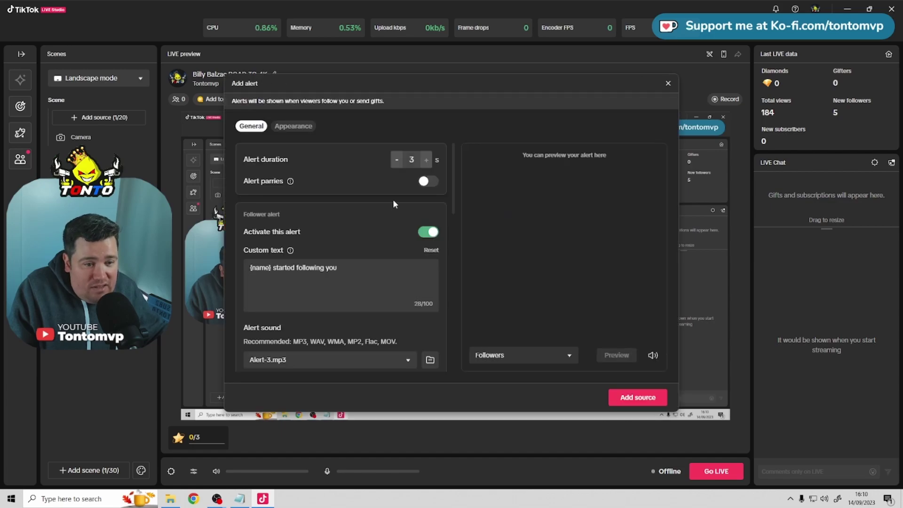
pyautogui.click(638, 397)
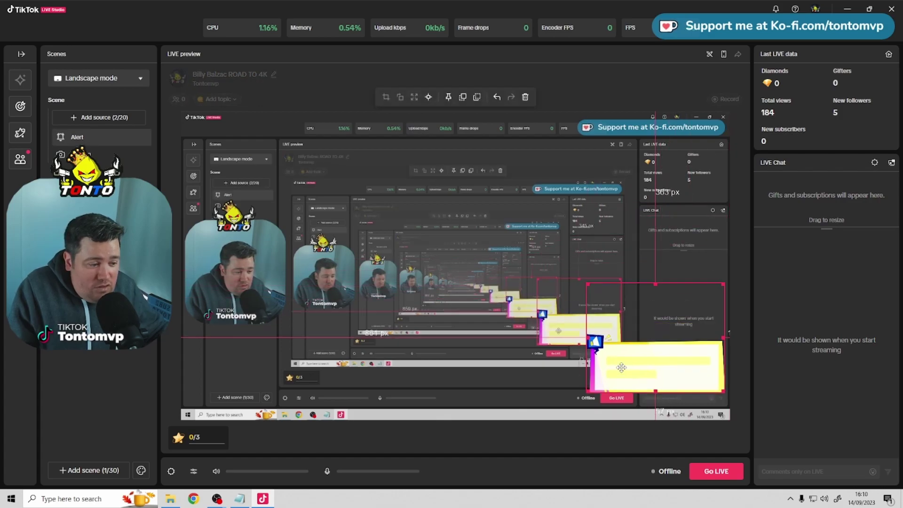
pyautogui.click(117, 169)
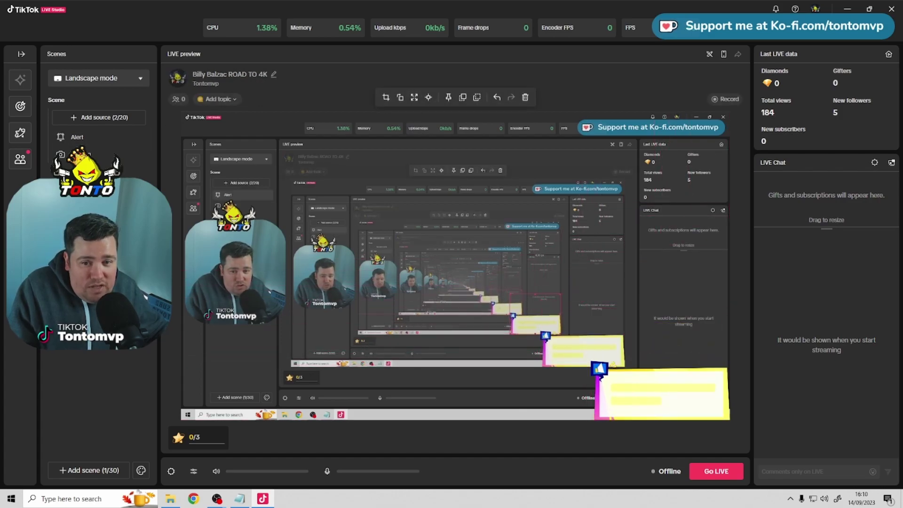
# Add a Follower goal widget (3915 / 4000) and move it to the top-right edge.
pyautogui.click(78, 117)
pyautogui.click(413, 289)
pyautogui.click(610, 396)
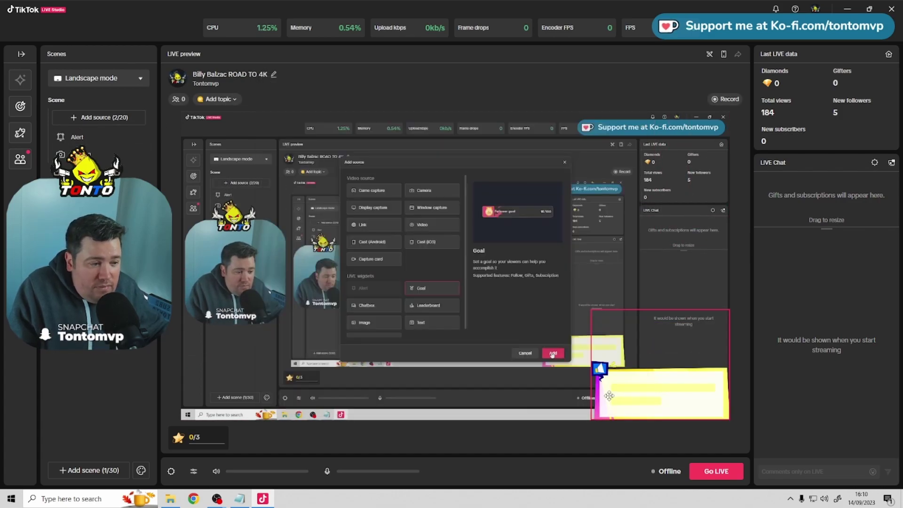
pyautogui.click(637, 385)
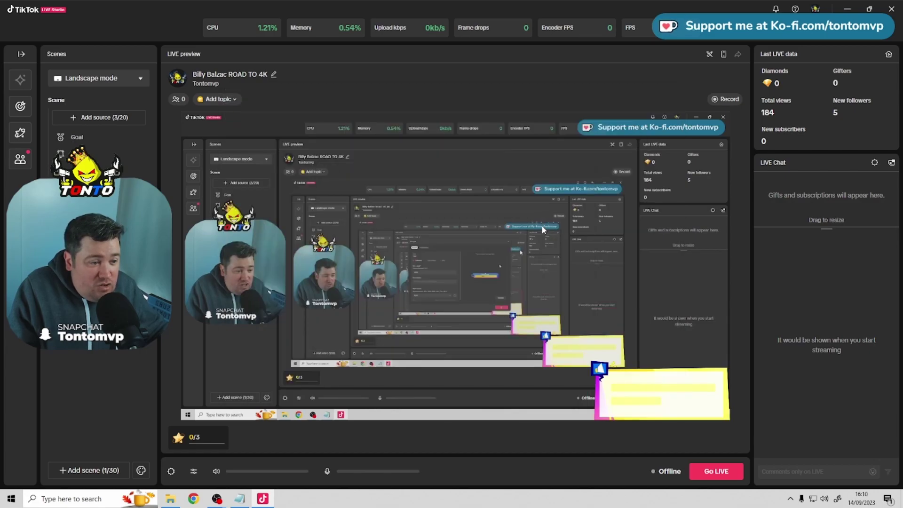
pyautogui.click(609, 136)
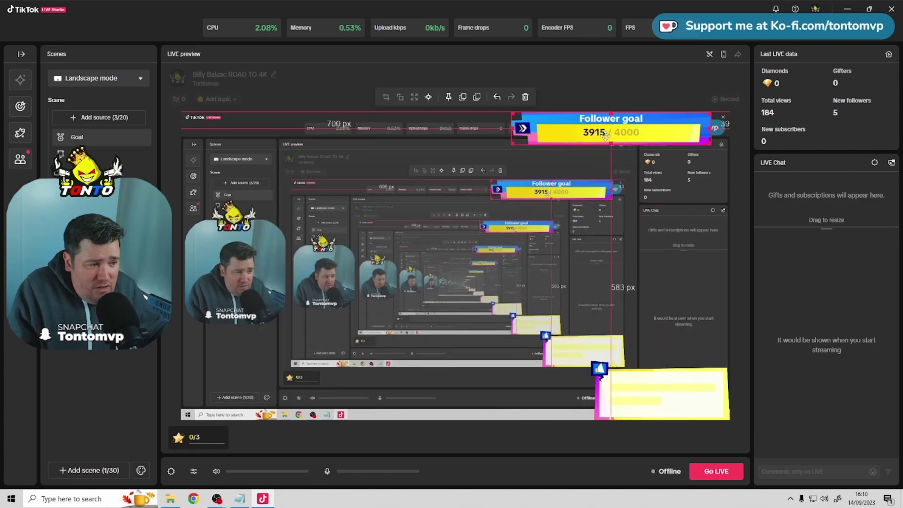
pyautogui.moveTo(609, 136); pyautogui.dragTo(626, 136)
pyautogui.click(600, 378)
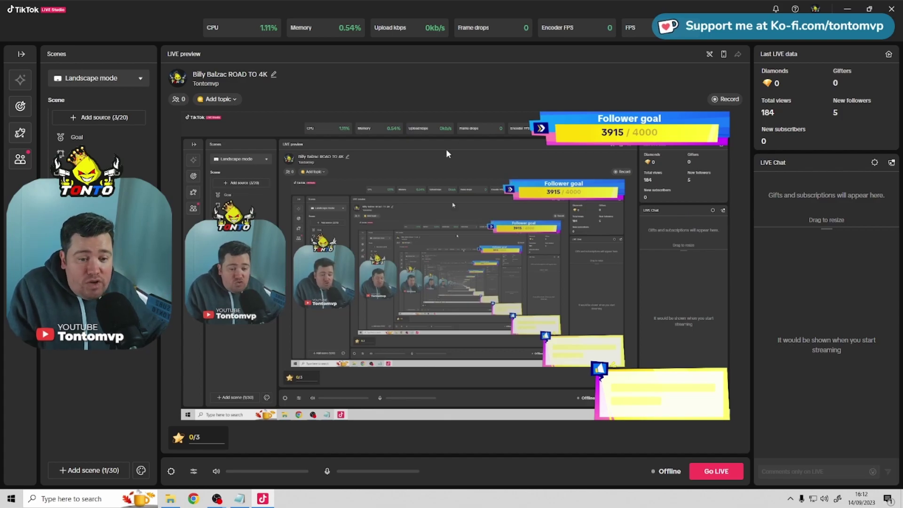
pyautogui.click(193, 472)
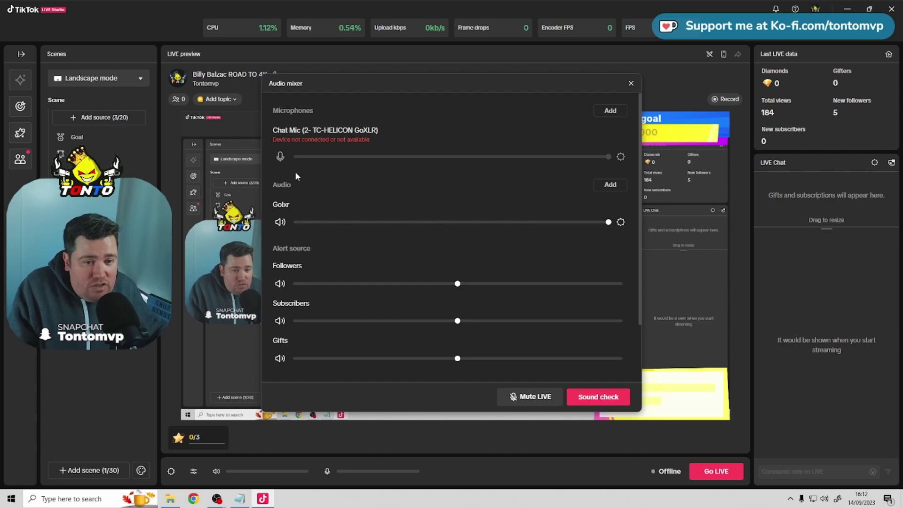
pyautogui.click(631, 85)
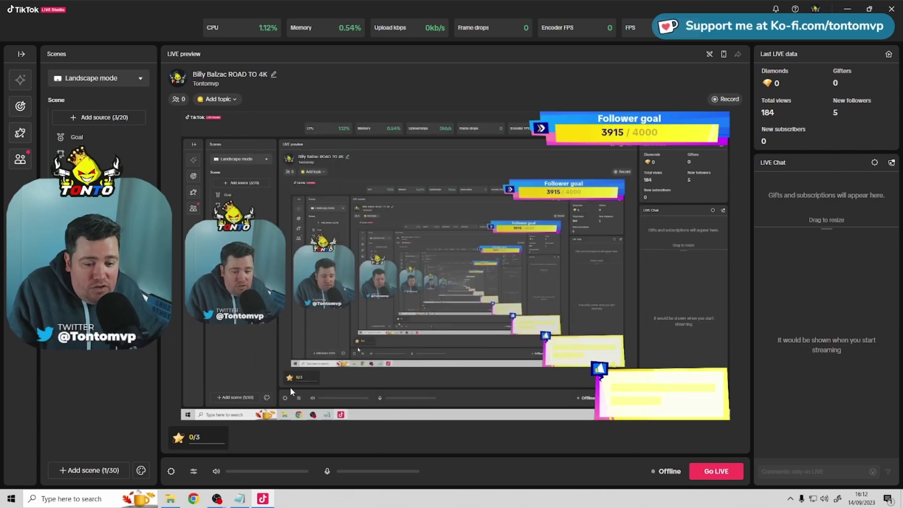
# Set the LIVE topic to Gaming | Grand Theft Auto V via a 'gta' search, then save.
pyautogui.click(273, 75)
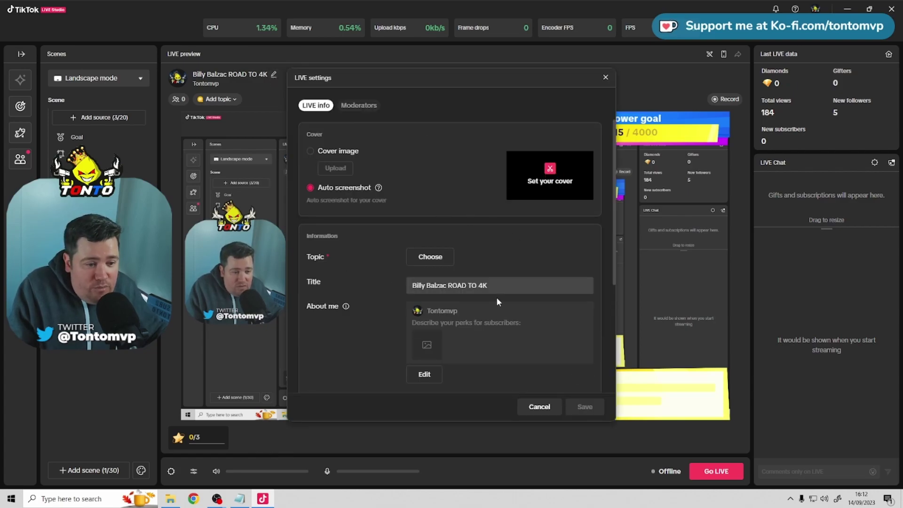
pyautogui.click(445, 257)
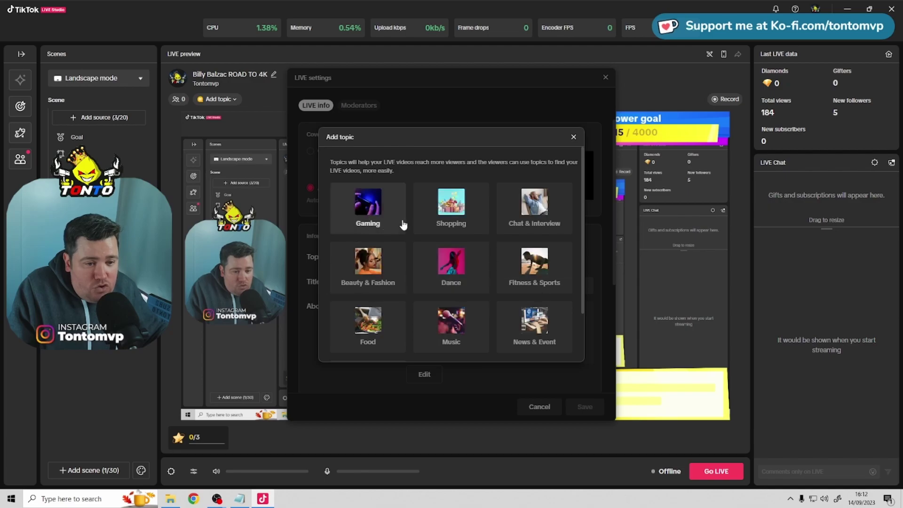
pyautogui.click(403, 215)
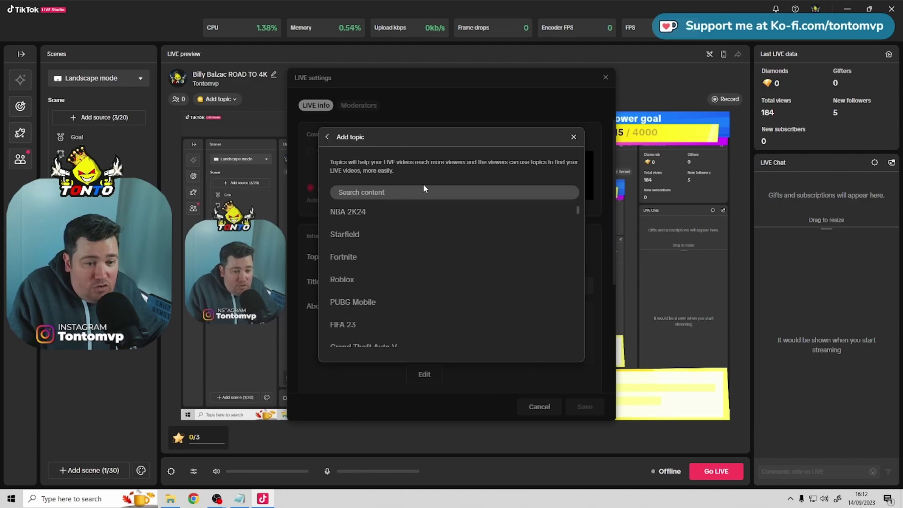
pyautogui.click(408, 197)
pyautogui.write('gta')
pyautogui.click(390, 210)
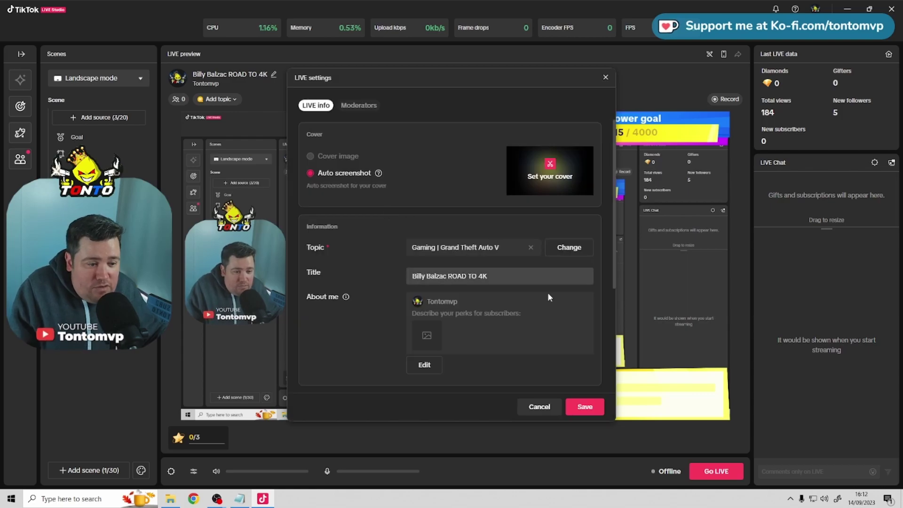
pyautogui.click(580, 407)
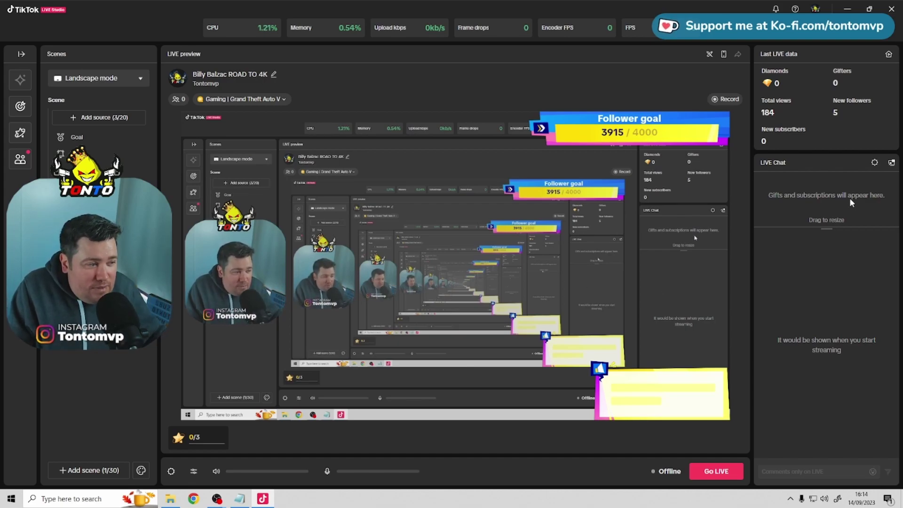
# Pop the LIVE chat out into a floating window and drag it aside.
pyautogui.click(891, 163)
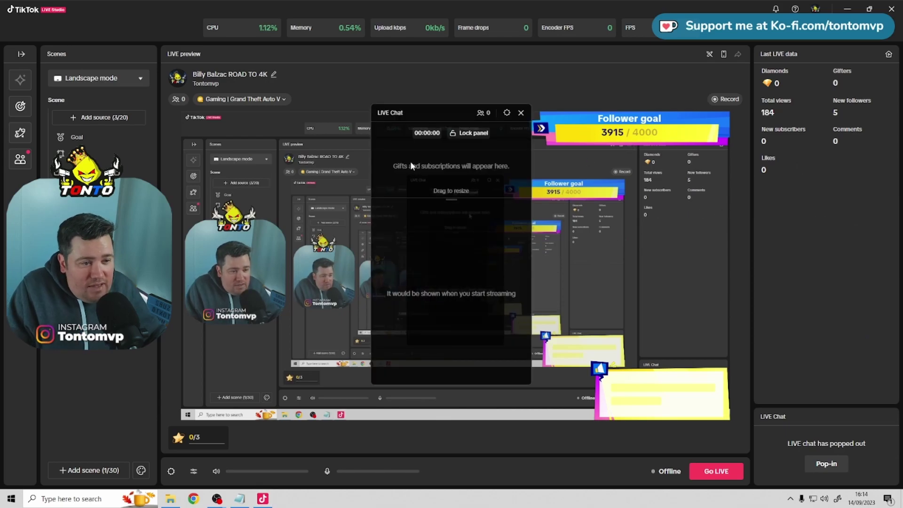
pyautogui.moveTo(432, 112); pyautogui.dragTo(361, 109)
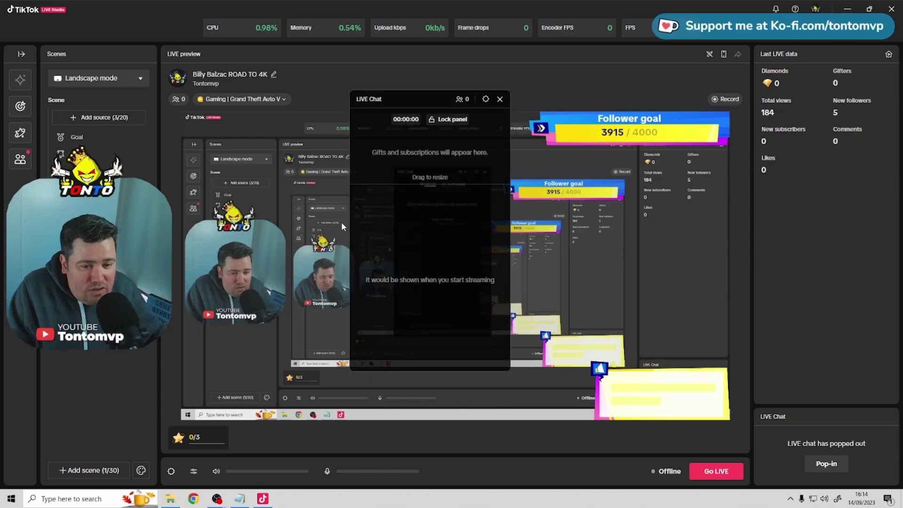
pyautogui.moveTo(440, 104); pyautogui.dragTo(417, 96)
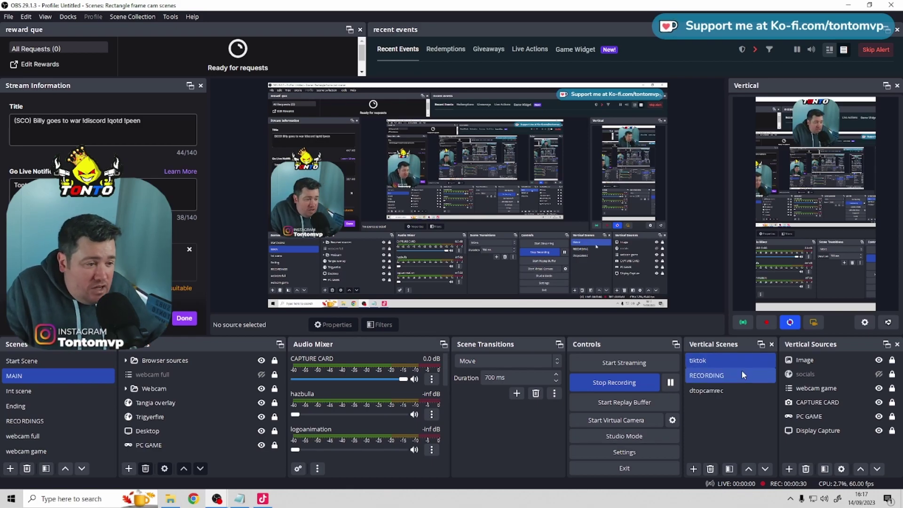
# Review the vertical Image, Display Capture and PC GAME sources, then start the Vertical virtual camera.
pyautogui.click(832, 361)
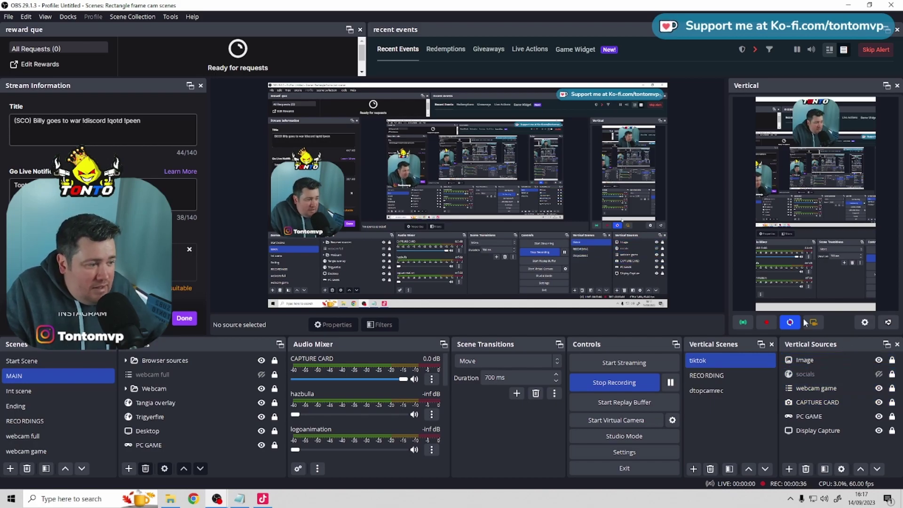
pyautogui.click(868, 431)
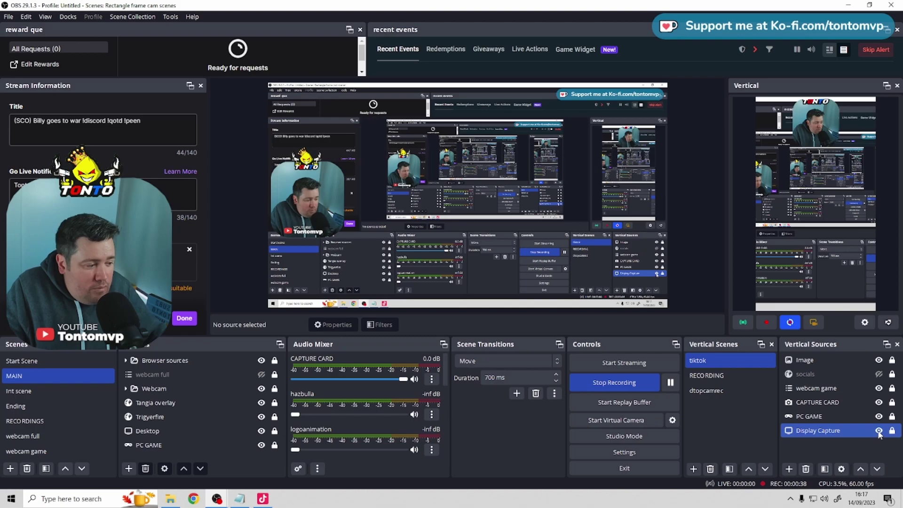
pyautogui.click(847, 417)
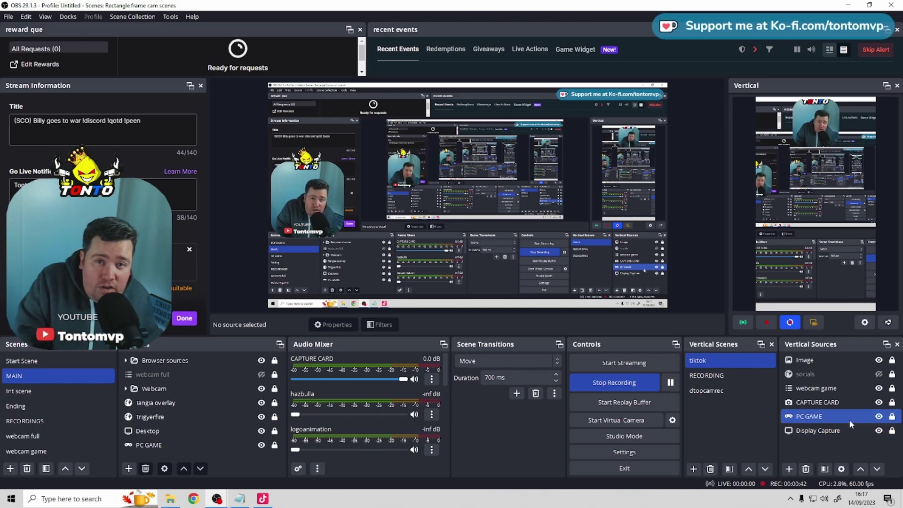
pyautogui.click(808, 218)
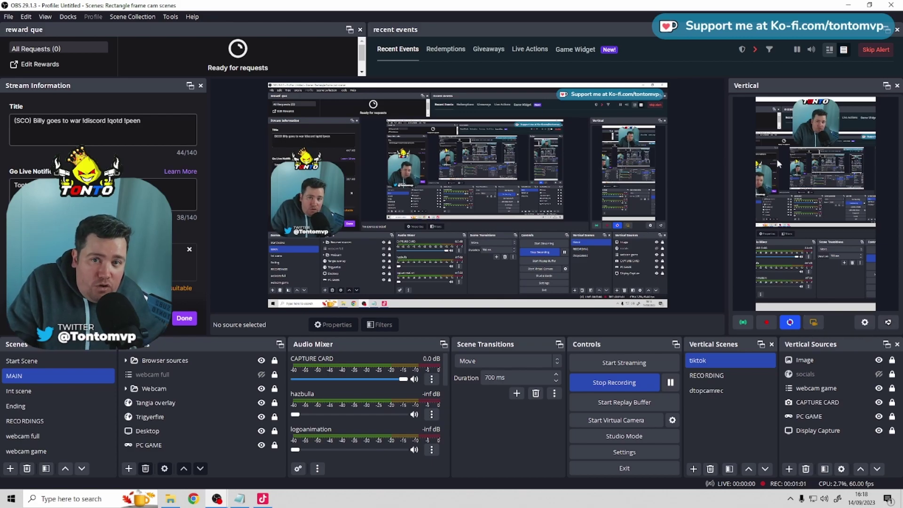
pyautogui.click(819, 318)
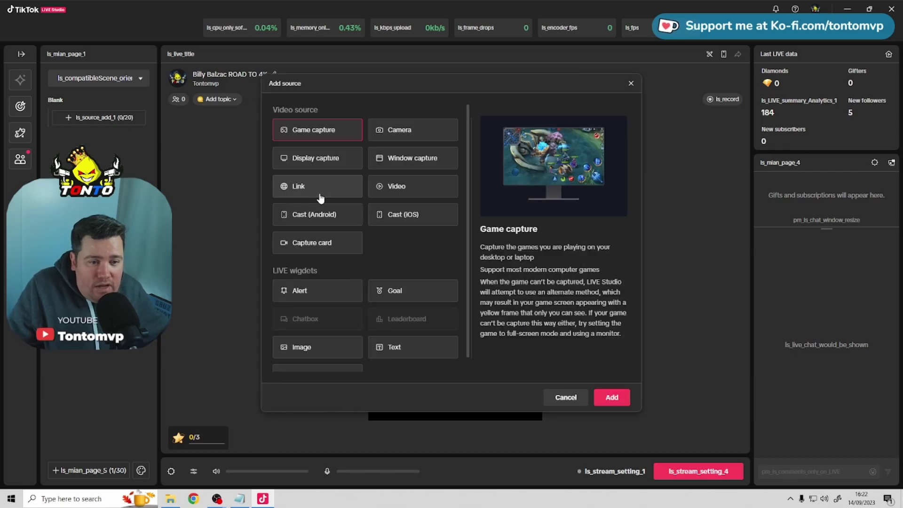
# Add a Camera source set to OBS Virtual Camera, filling the tall vertical preview.
pyautogui.click(394, 133)
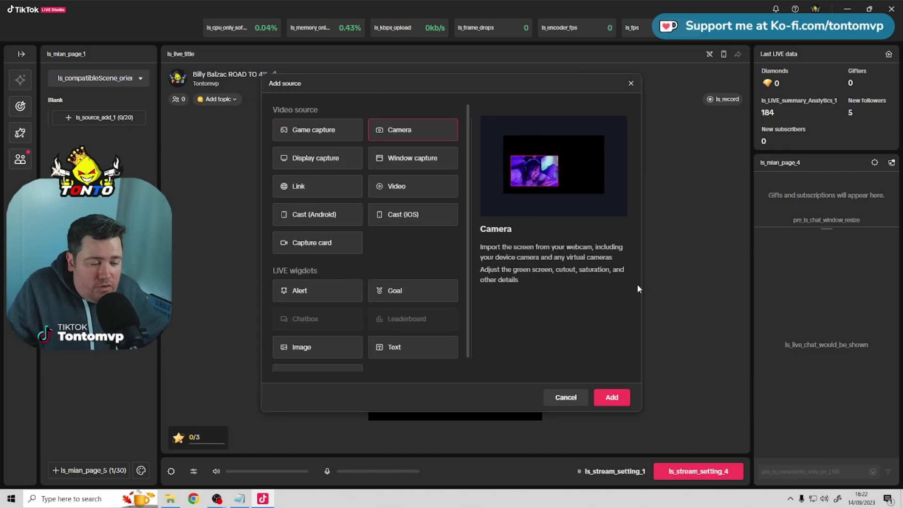
pyautogui.click(610, 398)
pyautogui.click(750, 293)
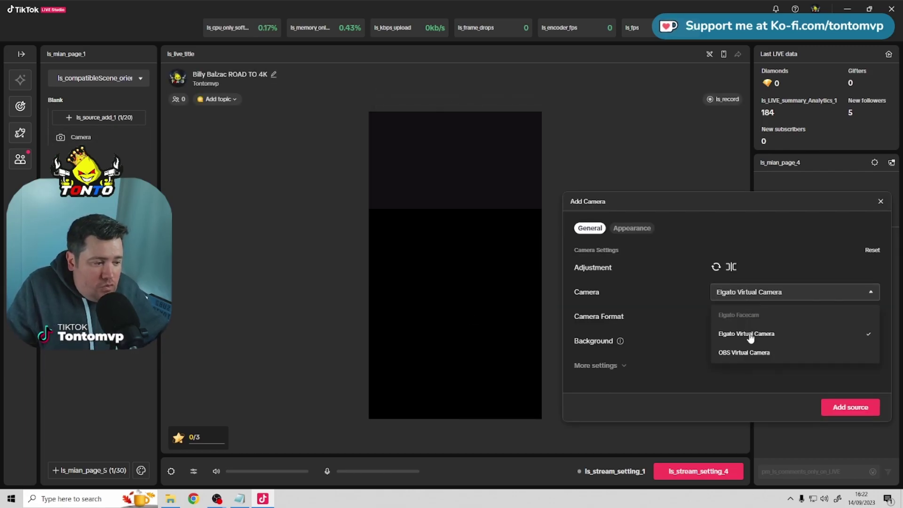
pyautogui.click(745, 352)
pyautogui.moveTo(737, 196); pyautogui.dragTo(628, 152)
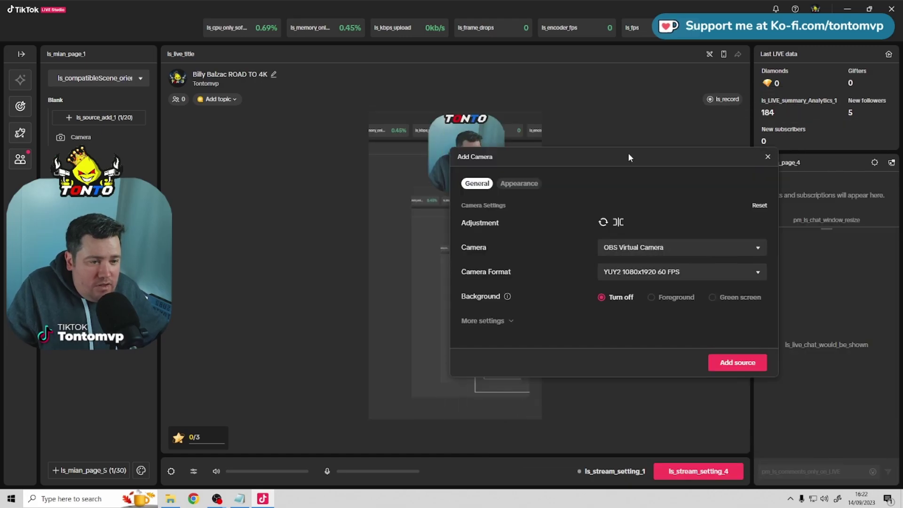
pyautogui.click(729, 364)
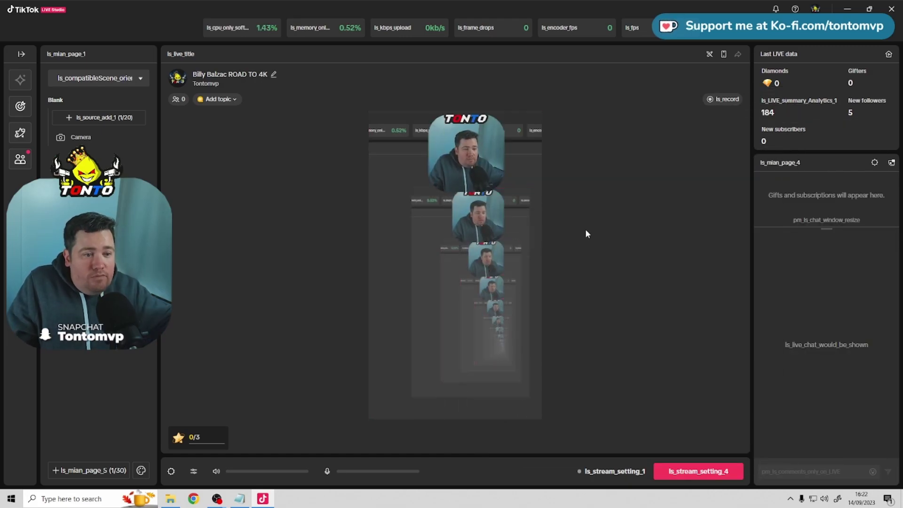
pyautogui.click(475, 186)
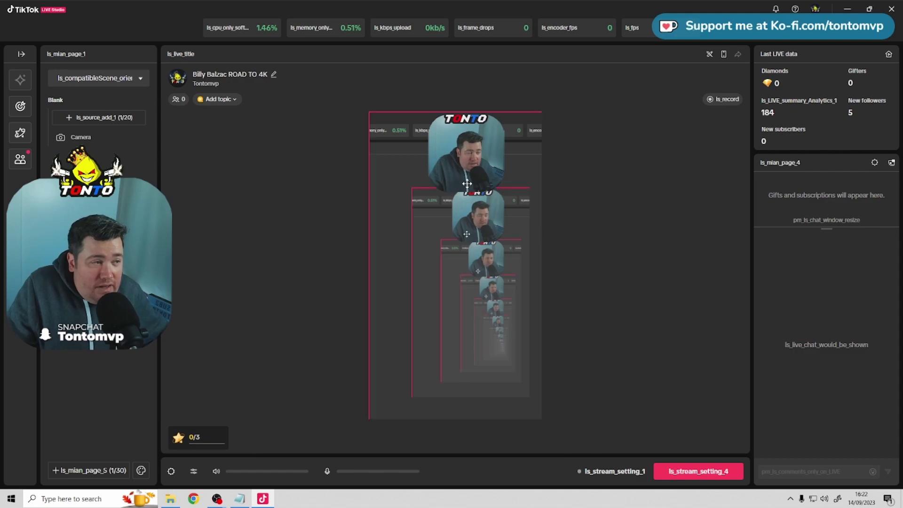
pyautogui.click(617, 222)
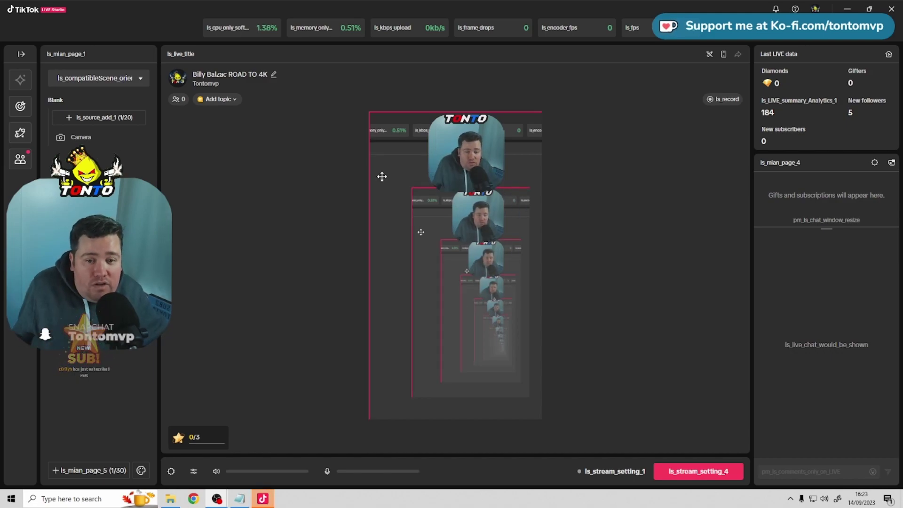
# Add an Alert widget with default settings and place it just below the camera feed.
pyautogui.click(94, 117)
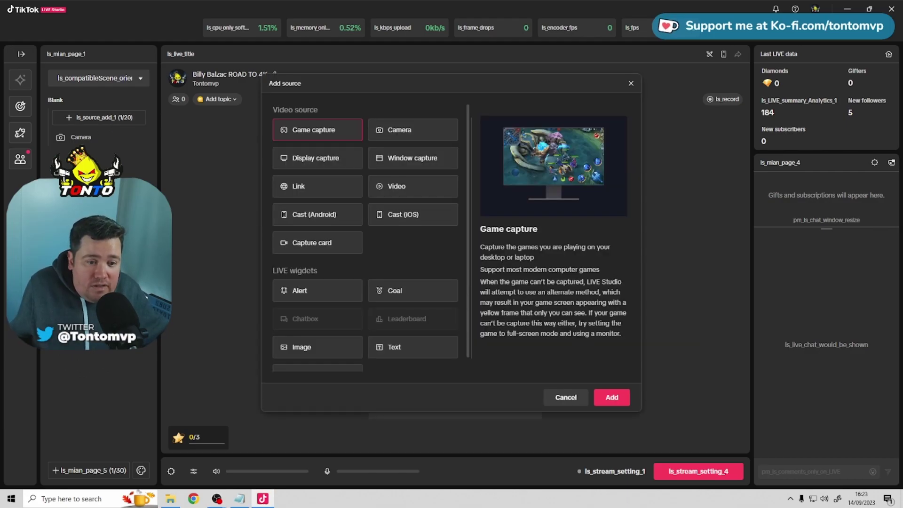
pyautogui.click(337, 296)
pyautogui.click(610, 396)
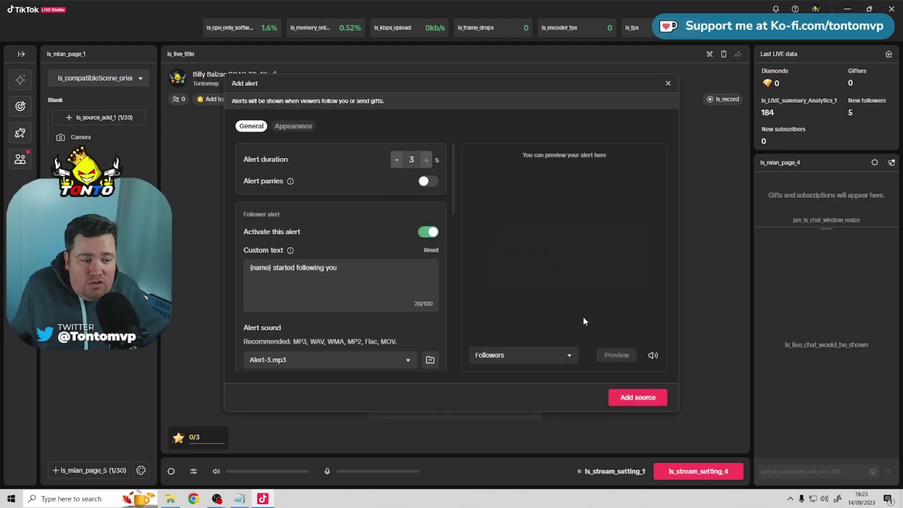
pyautogui.click(638, 396)
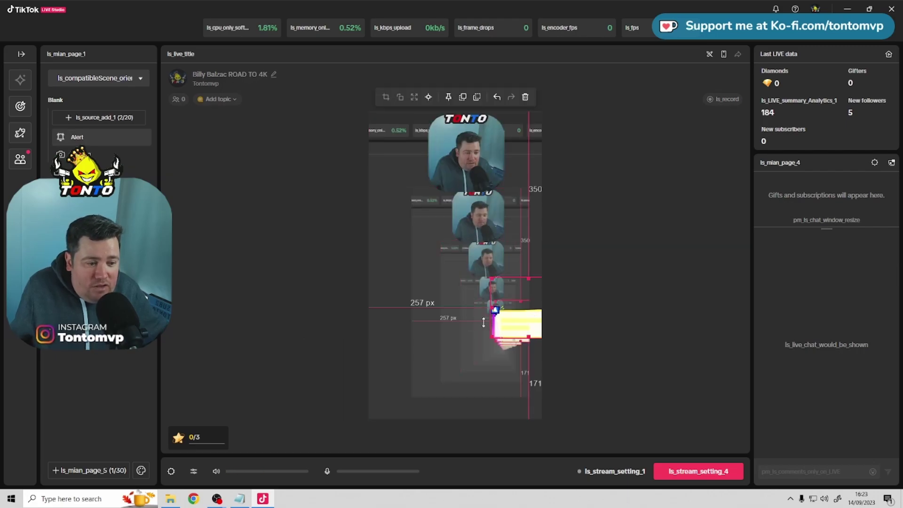
pyautogui.moveTo(475, 320); pyautogui.dragTo(463, 266)
pyautogui.click(600, 272)
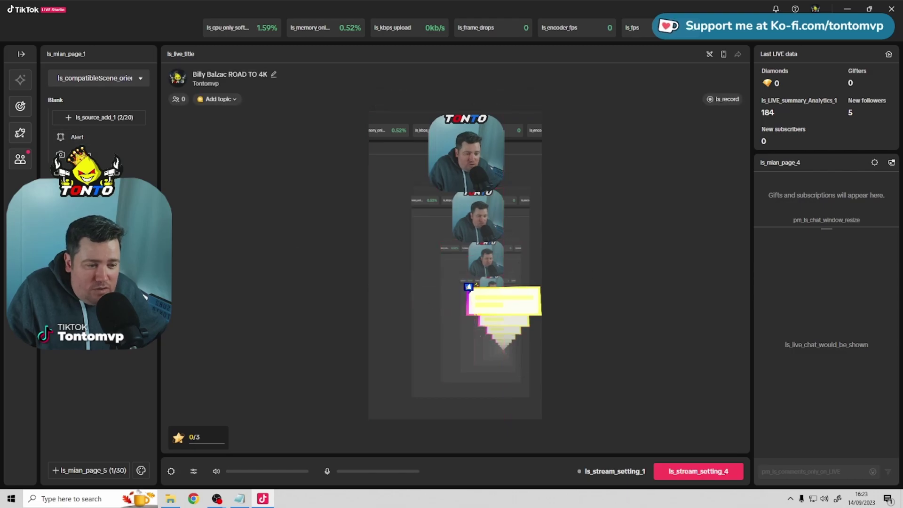
# Add a follower Goal widget (3915 / 4000) and drag it to the canvas's left edge.
pyautogui.click(96, 117)
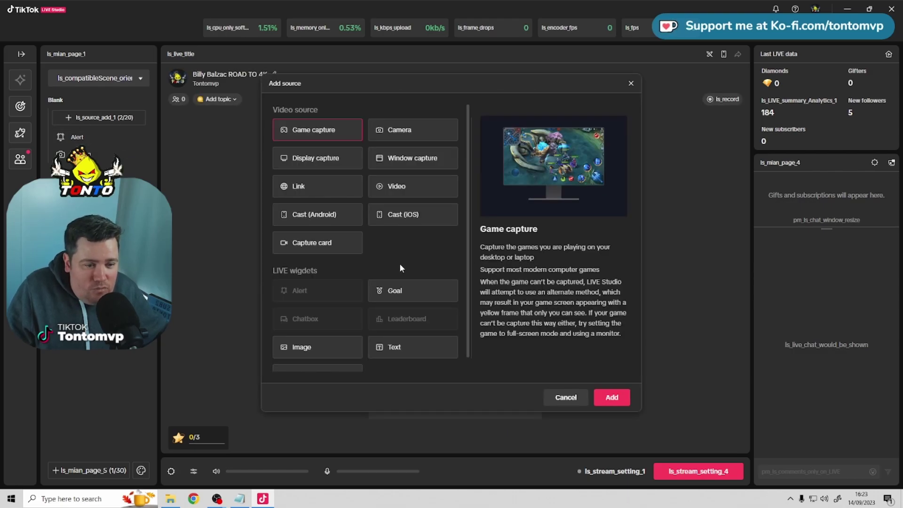
pyautogui.click(442, 292)
pyautogui.click(614, 398)
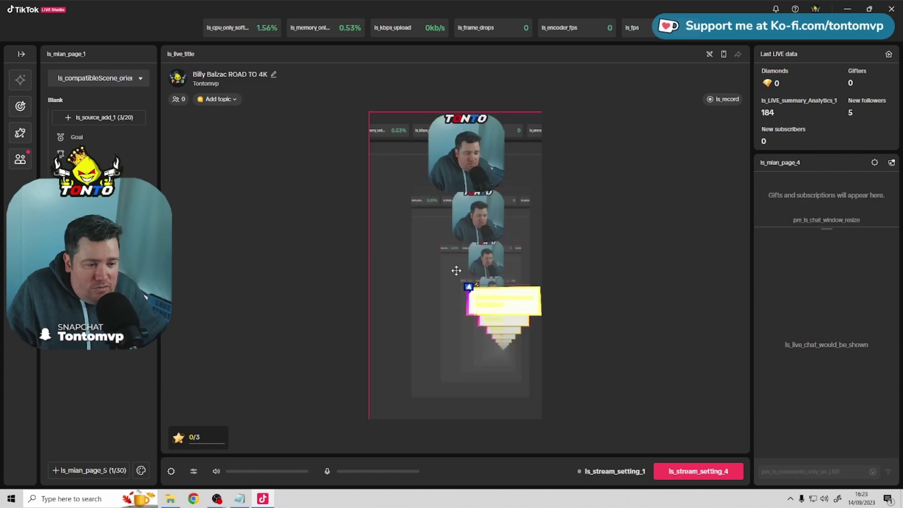
pyautogui.moveTo(510, 298); pyautogui.dragTo(387, 238)
pyautogui.moveTo(482, 201); pyautogui.dragTo(449, 310)
pyautogui.click(665, 351)
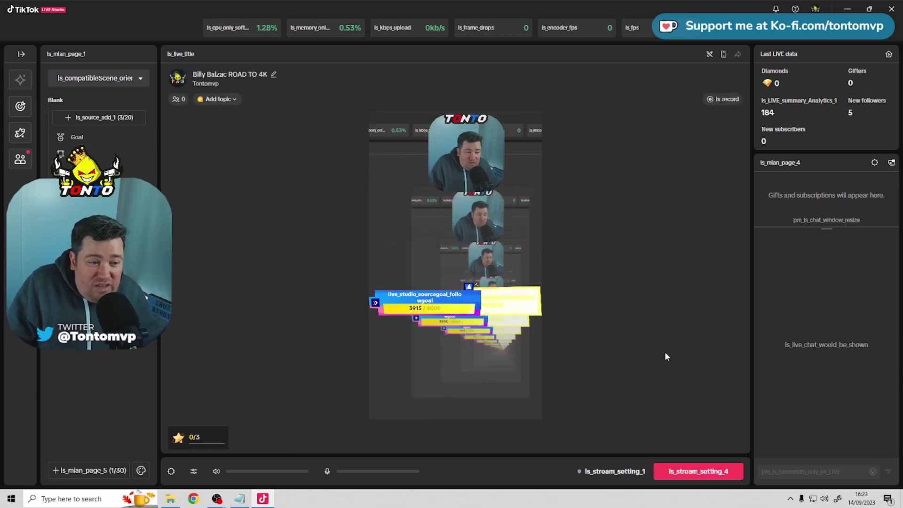
pyautogui.click(193, 472)
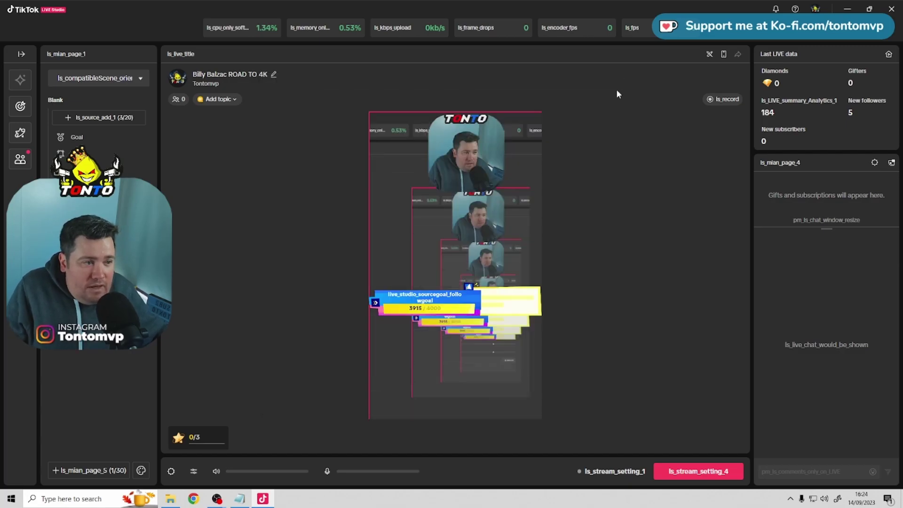
pyautogui.click(274, 73)
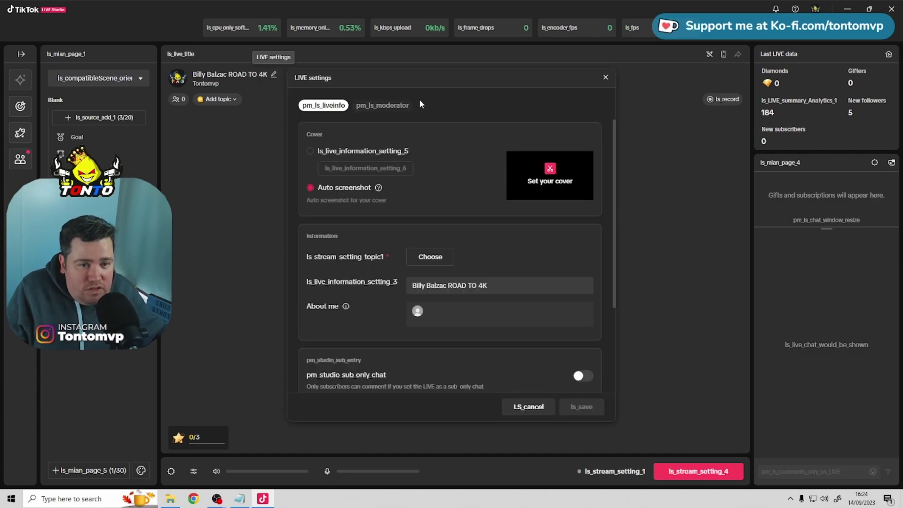
pyautogui.click(605, 78)
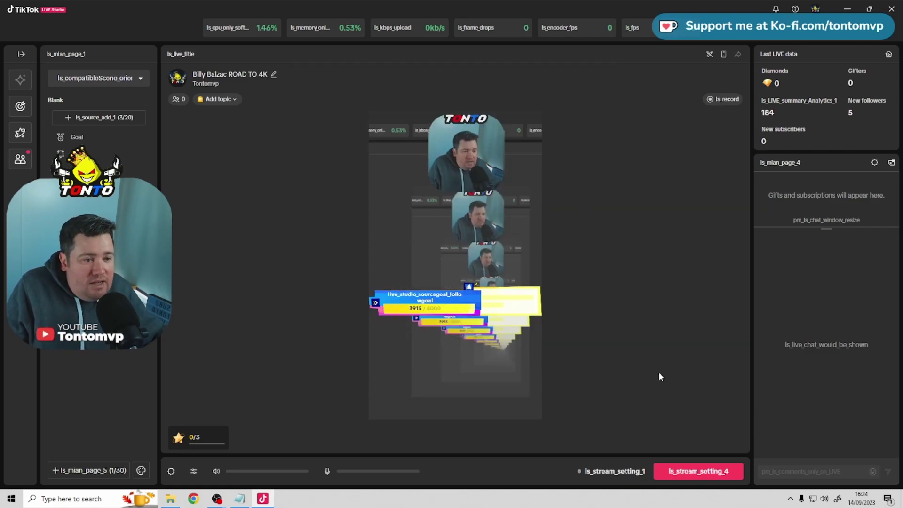